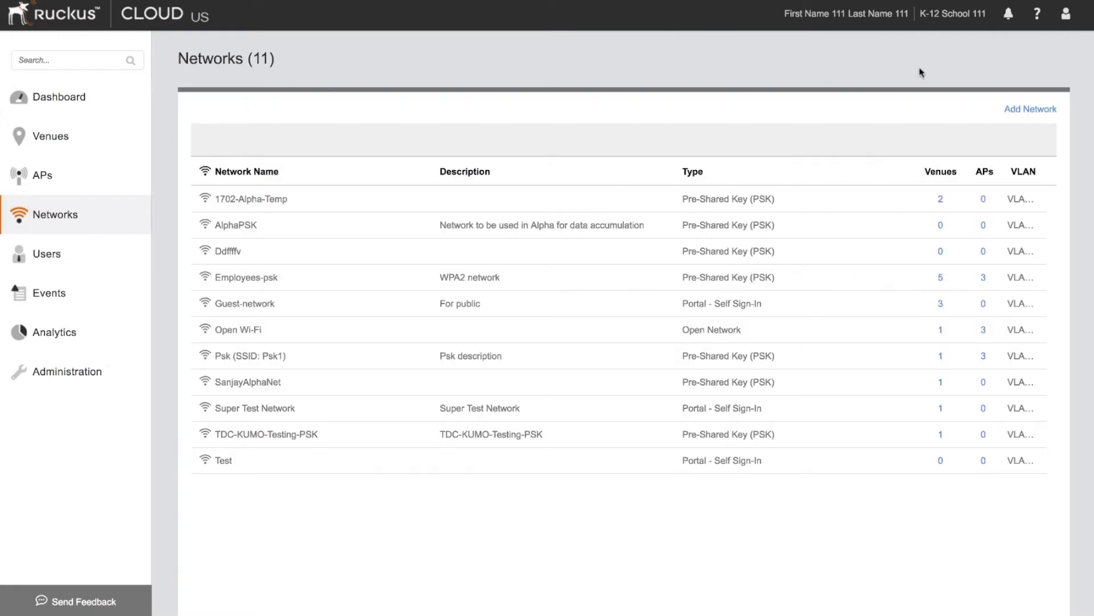
# Step: Start a new network named 'Guest Wi-Fi' with the Captive Portal network type
pyautogui.click(1013, 108)
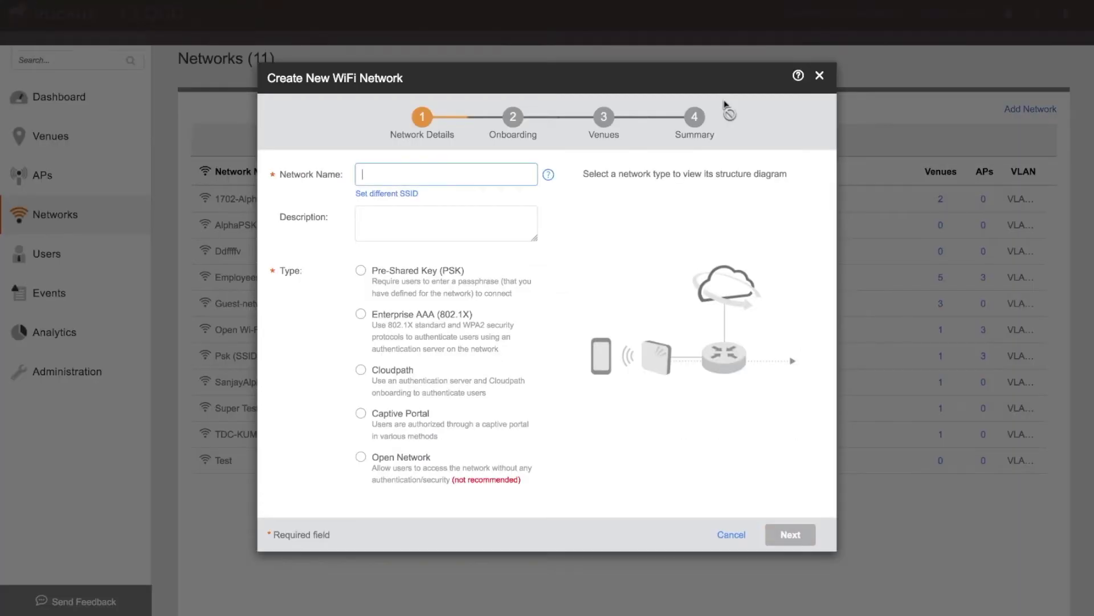
pyautogui.write('Guest Wi-Fi')
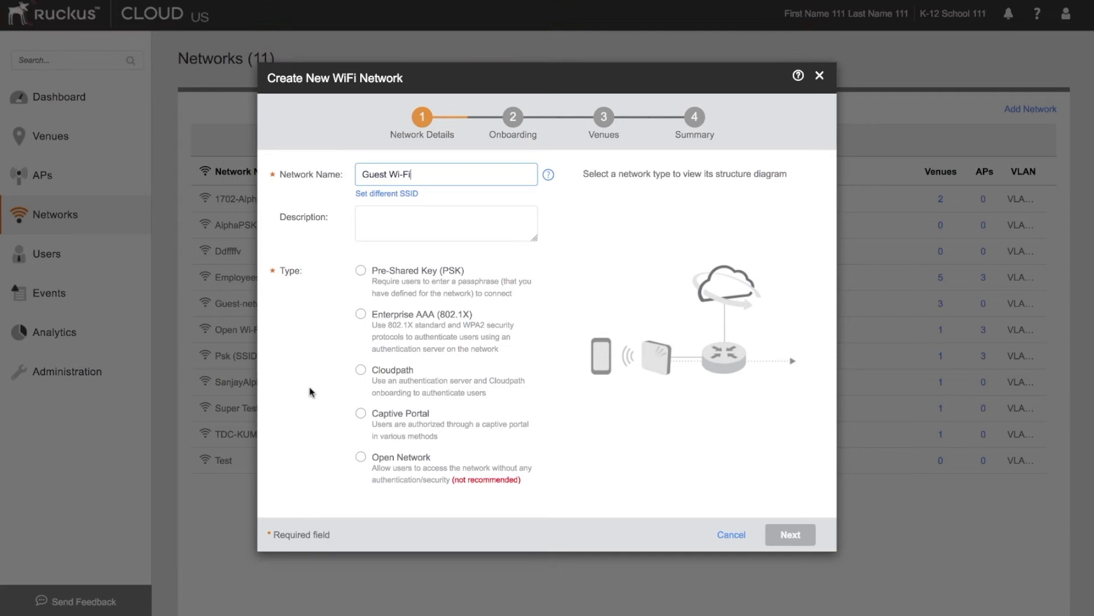
pyautogui.click(359, 414)
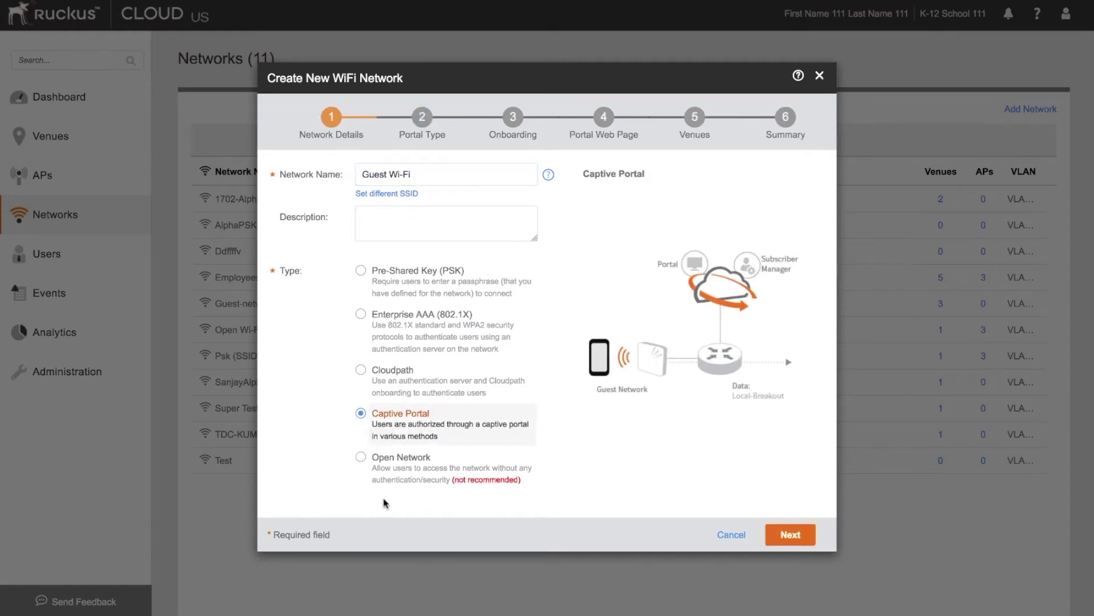
pyautogui.click(790, 534)
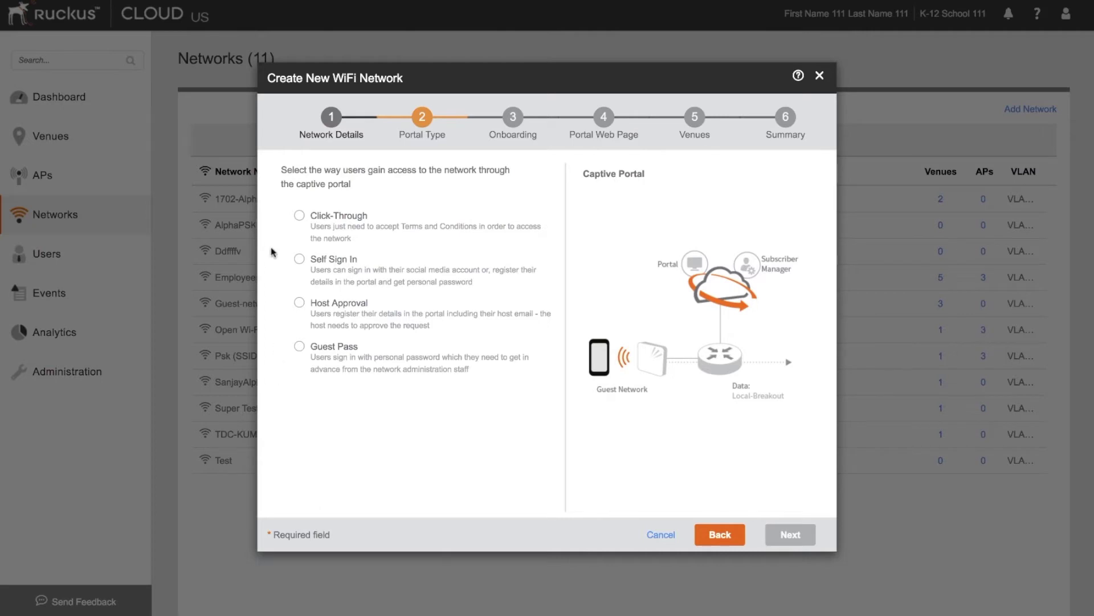
# Step: Choose Self Sign In as the portal type and enable SMS Token sign-in
pyautogui.click(298, 260)
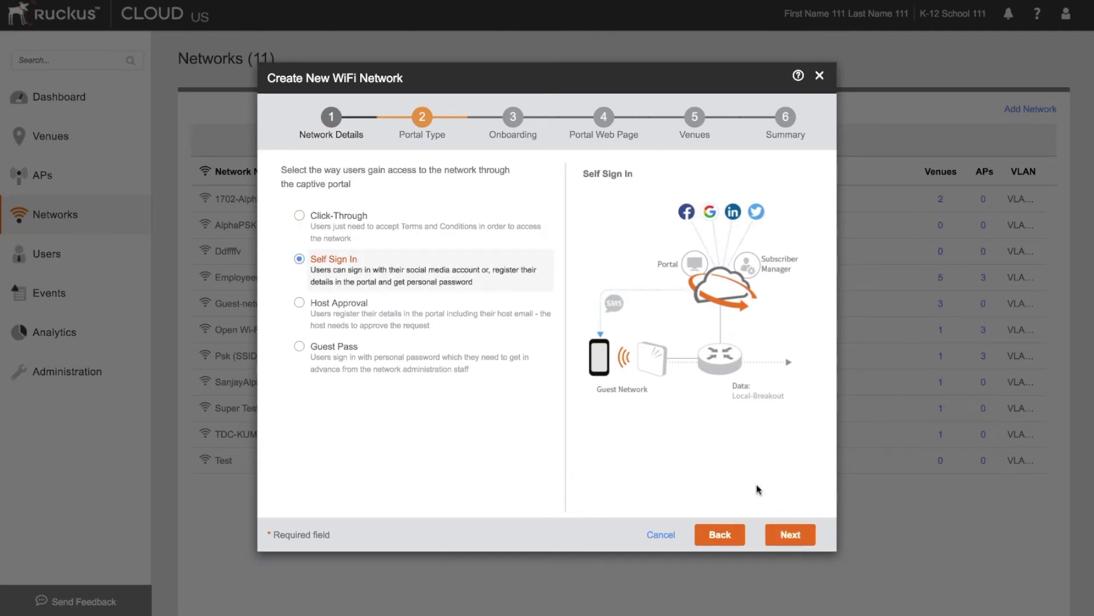
pyautogui.click(786, 531)
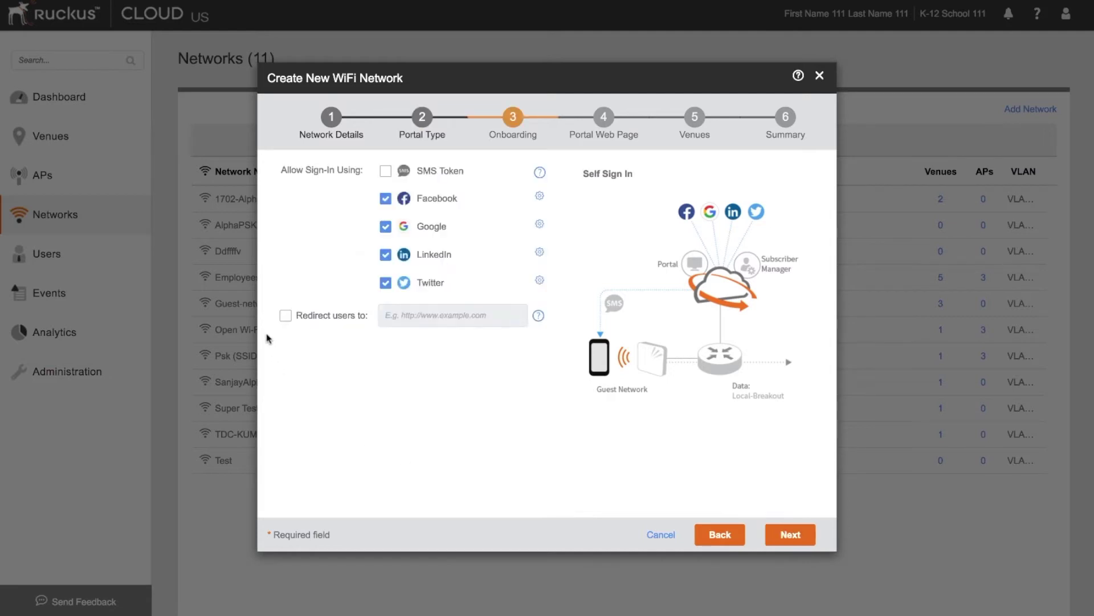
pyautogui.click(385, 173)
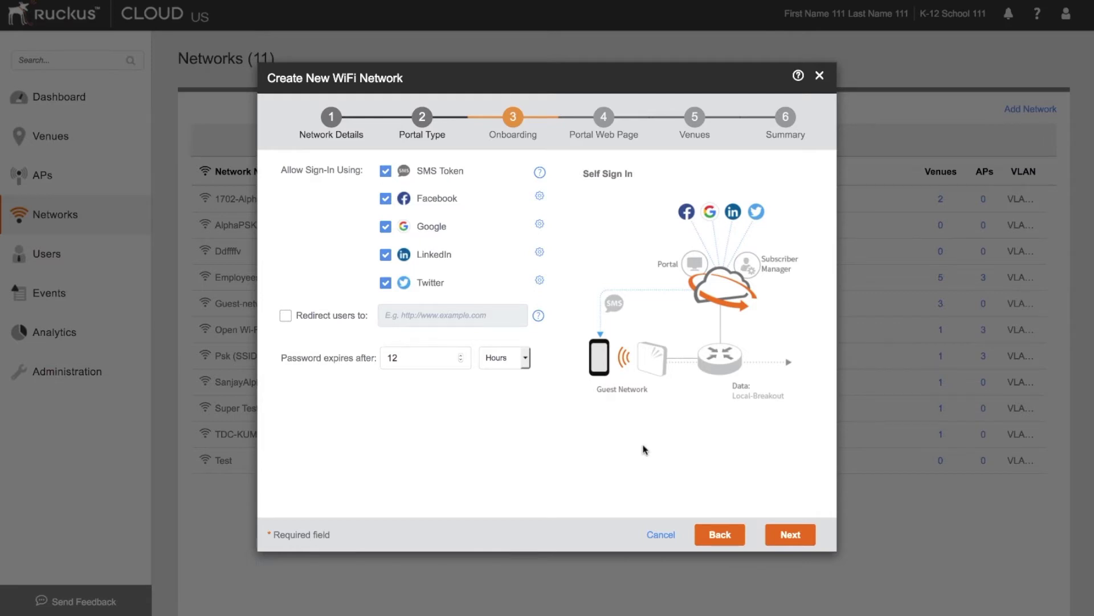
# Step: Fill in a coffee-shop welcome, marketing message 'Free coffee with sandwich' and 'Browse responsibly' terms
pyautogui.click(785, 533)
pyautogui.click(410, 259)
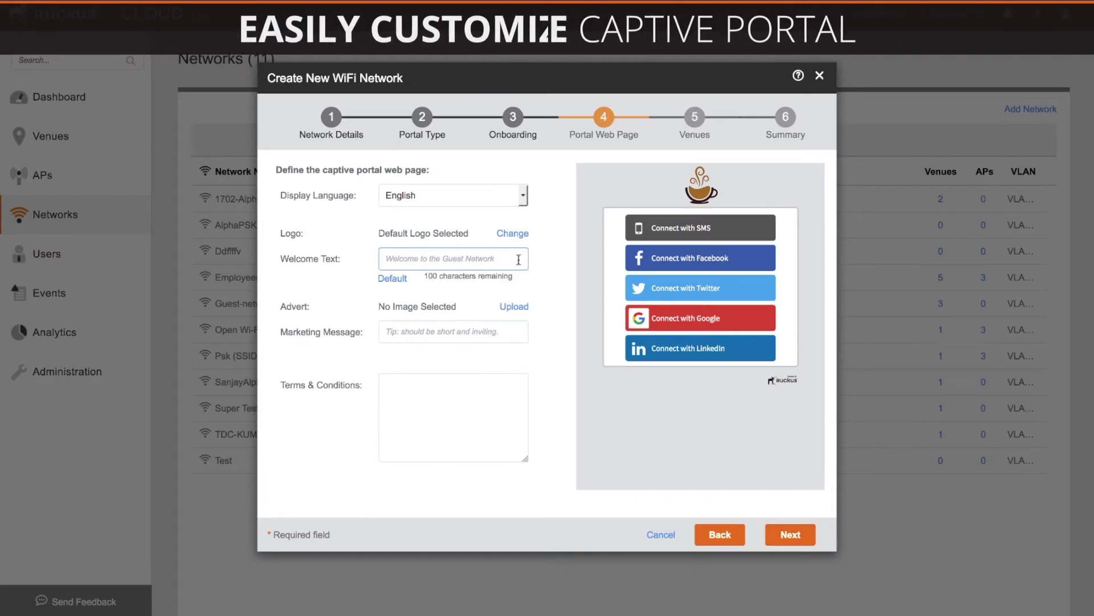
pyautogui.write('Welcome to my coffee shop')
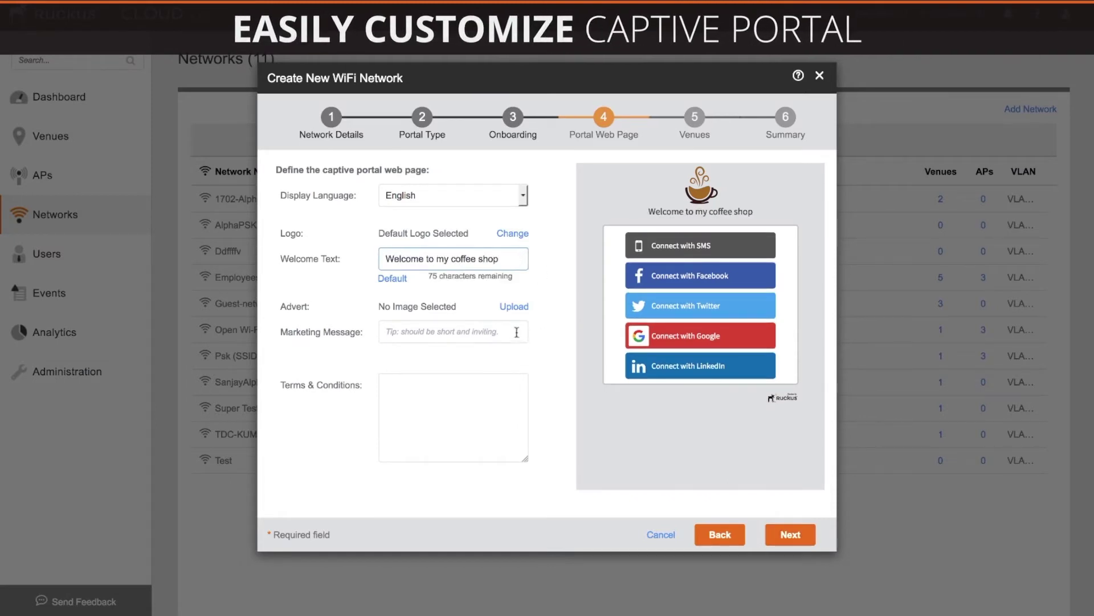
pyautogui.click(502, 331)
pyautogui.write('Free cof')
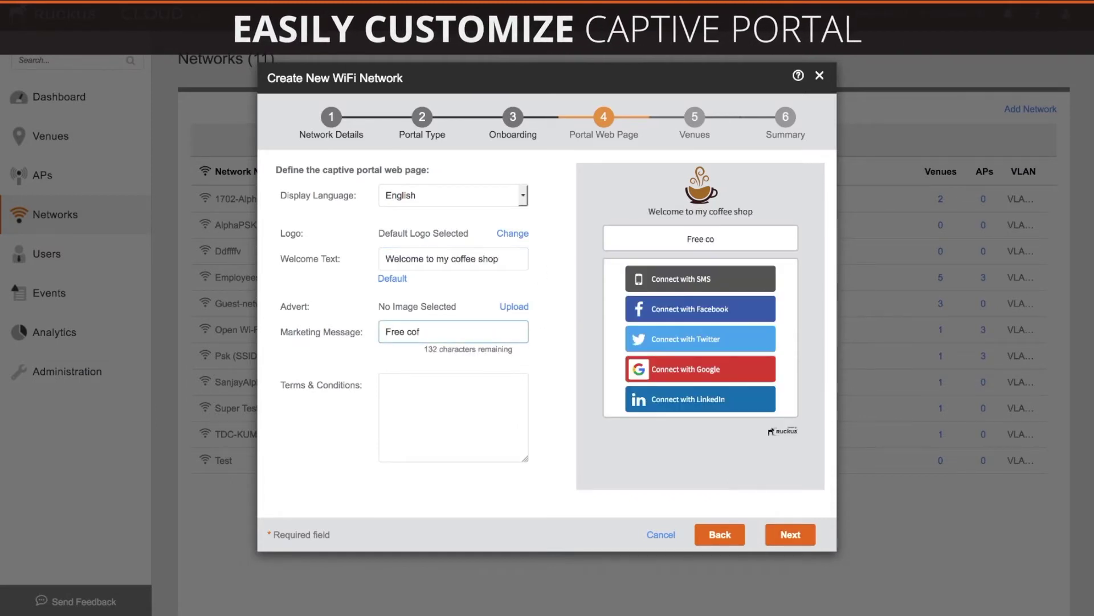
pyautogui.write('fee with sandwich')
pyautogui.click(399, 385)
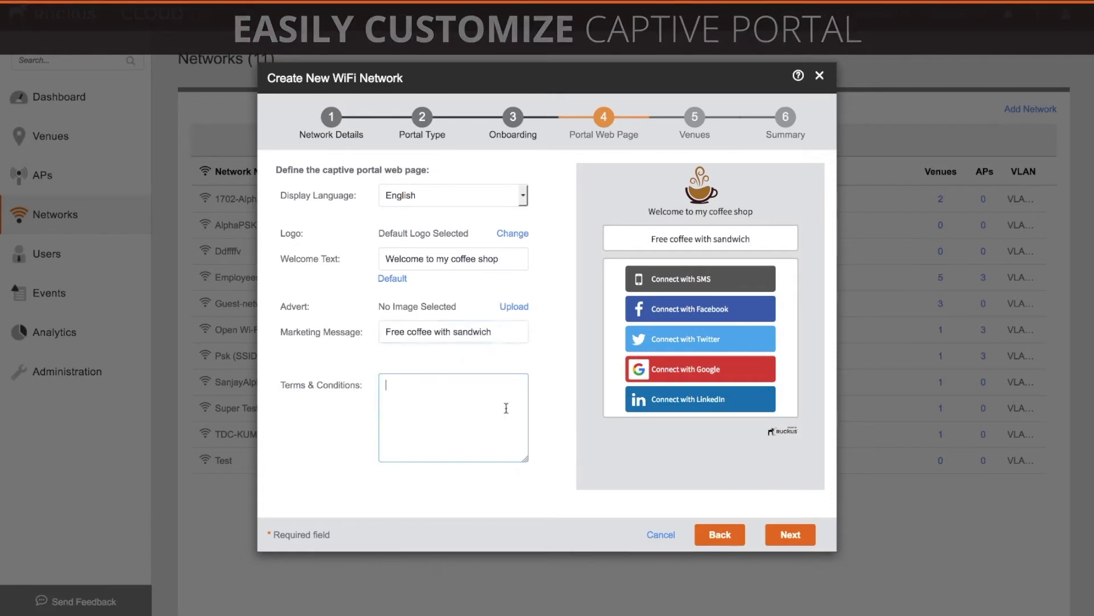
pyautogui.write('Browse responsibly')
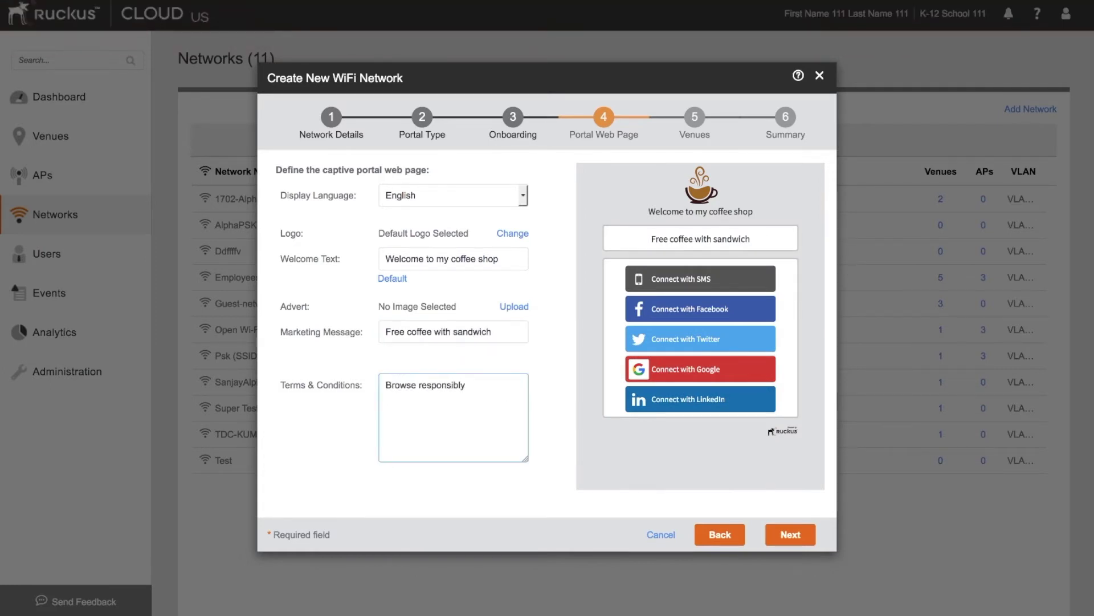
pyautogui.click(786, 535)
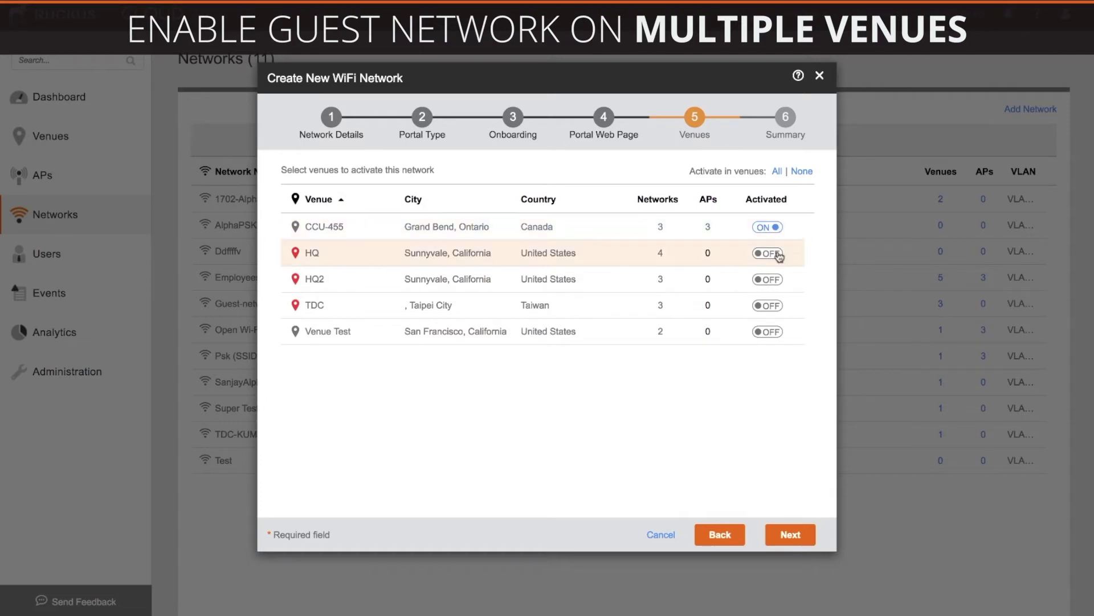
# Step: Activate the network at Venue Test too and continue to the Summary
pyautogui.click(769, 331)
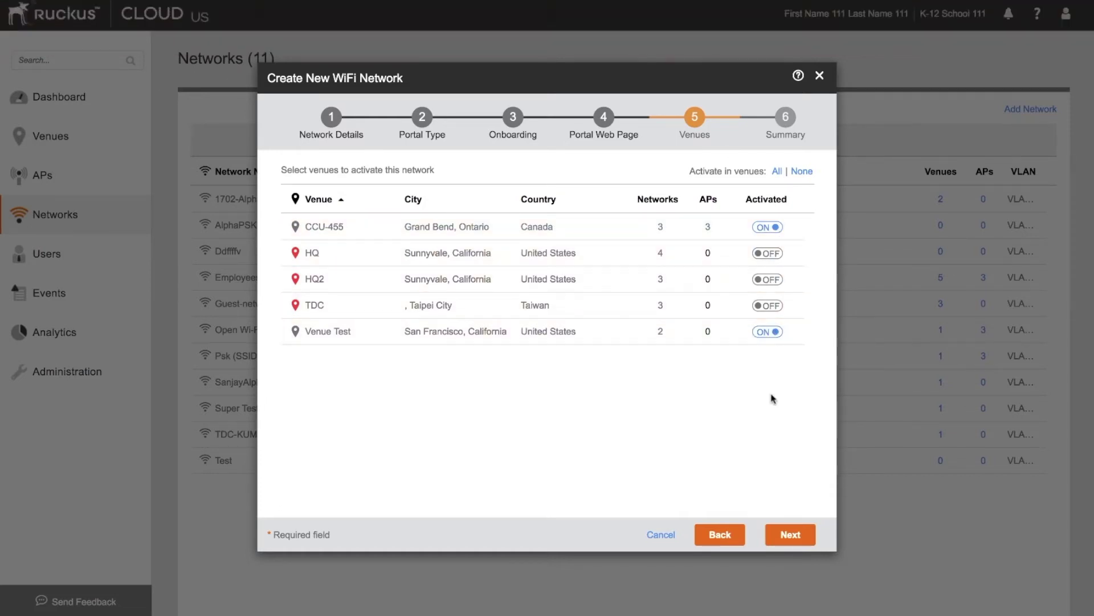
pyautogui.click(793, 533)
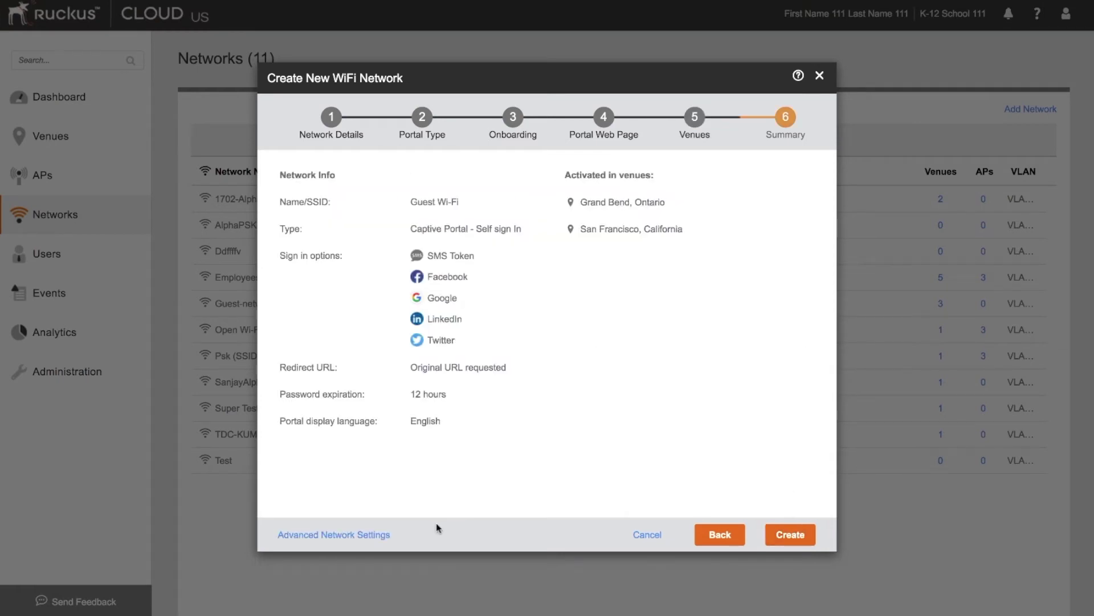
# Step: Set a per-client rate limit of 5 Mbps upload and 10 Mbps download in advanced settings
pyautogui.click(372, 536)
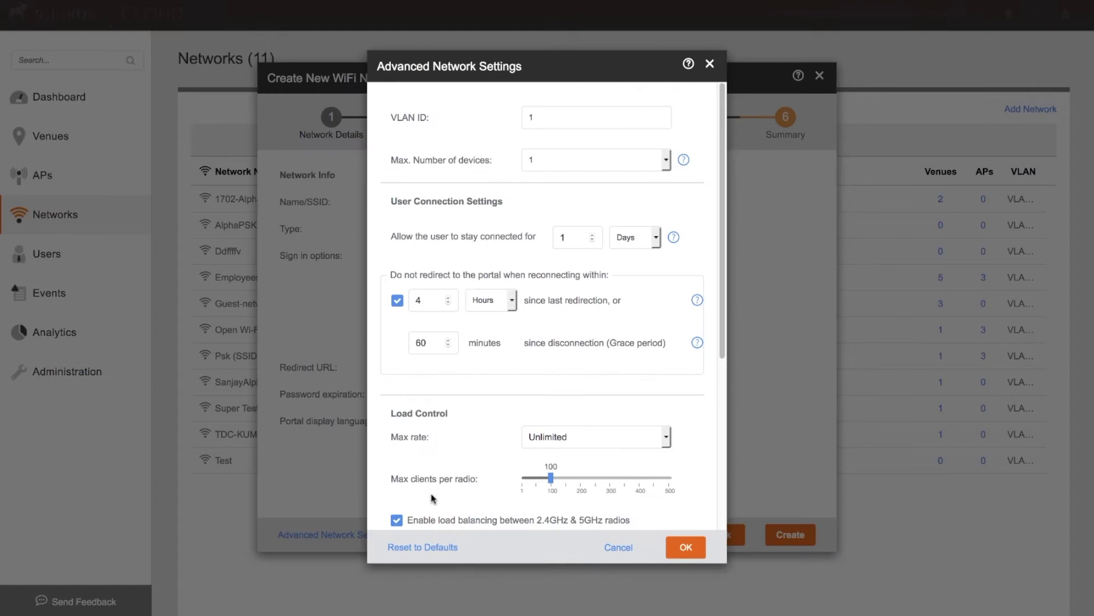
pyautogui.scroll(-5, 434, 497)
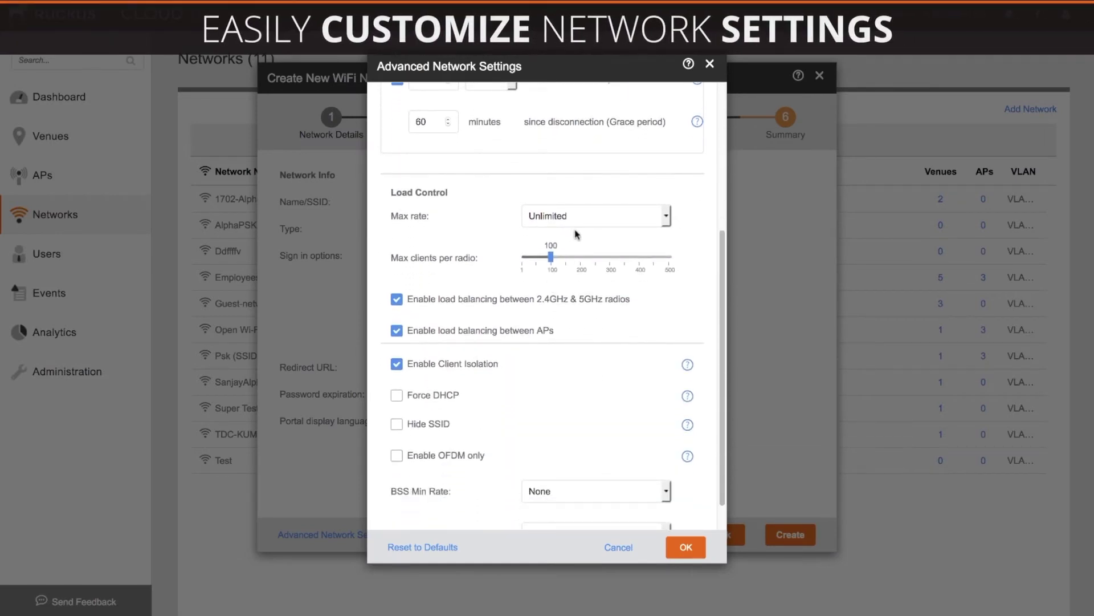
pyautogui.click(574, 223)
pyautogui.click(575, 230)
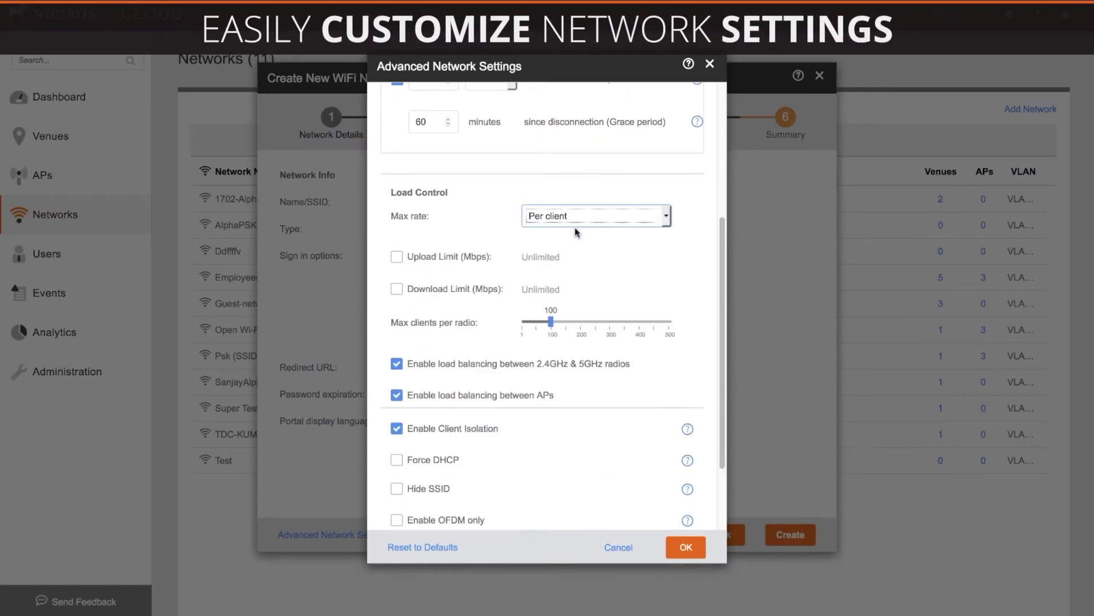
pyautogui.click(397, 257)
pyautogui.click(397, 289)
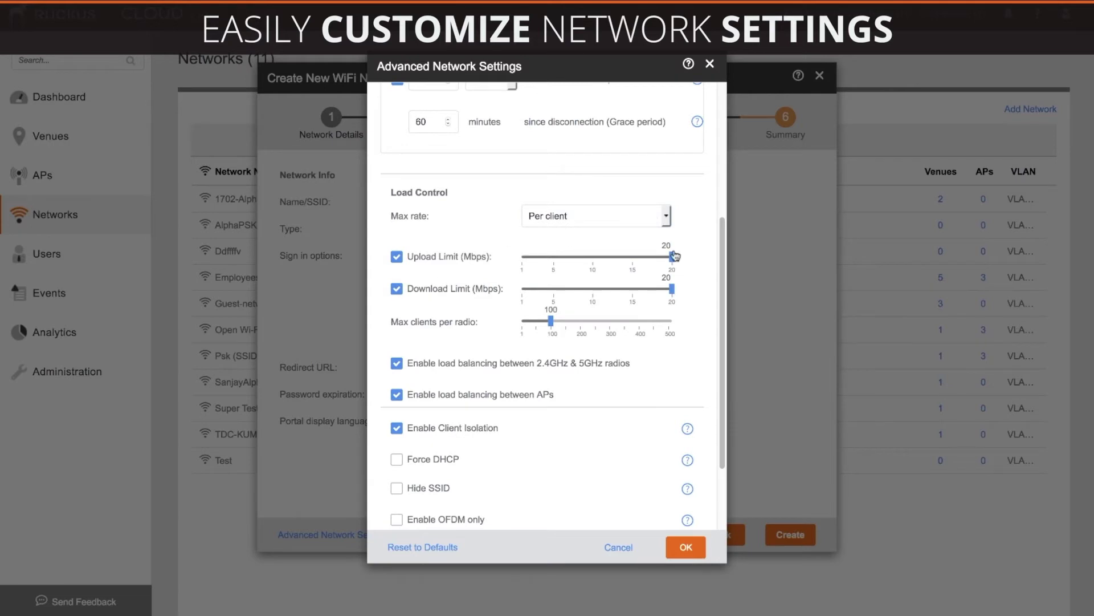
pyautogui.moveTo(674, 256); pyautogui.dragTo(555, 261)
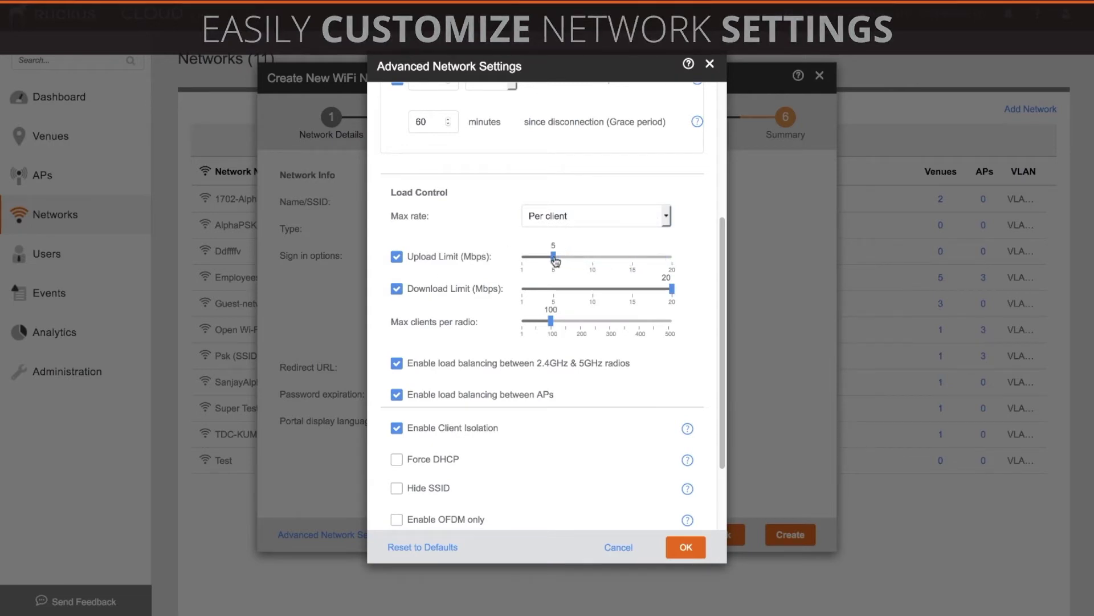
pyautogui.moveTo(673, 289); pyautogui.dragTo(593, 289)
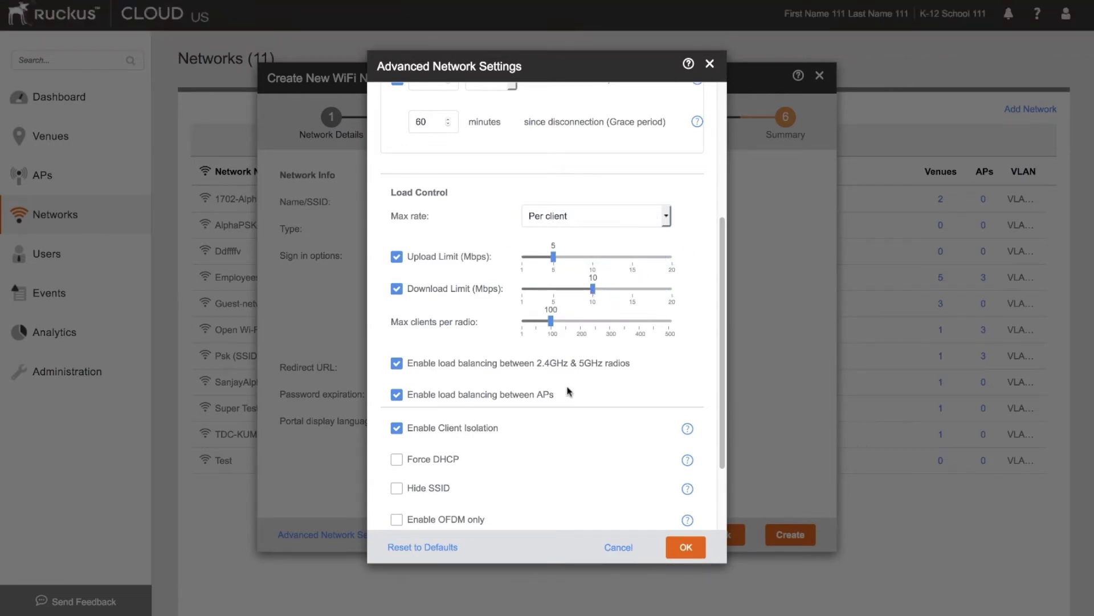
# Step: Apply the advanced settings and create the Guest Wi-Fi network on its venues
pyautogui.click(684, 546)
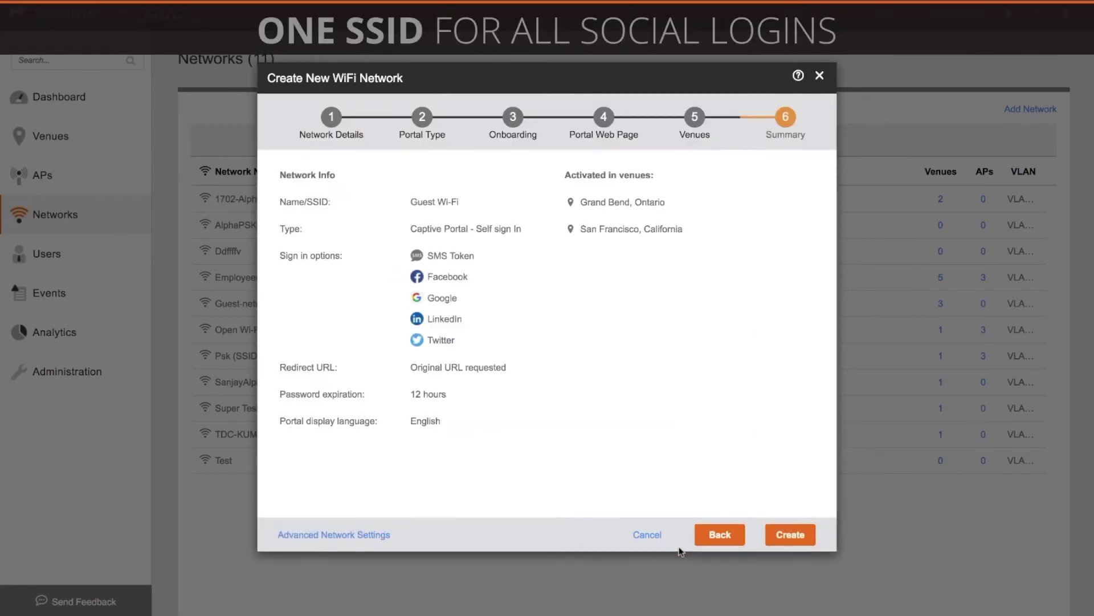
pyautogui.click(790, 535)
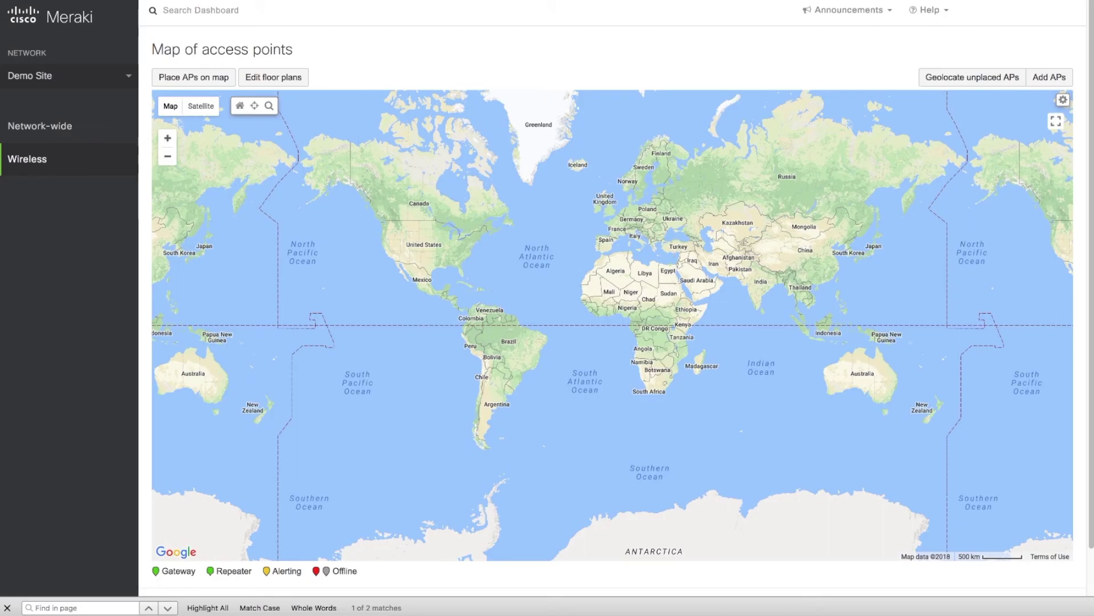
# Step: Rename Meraki's Unconfigured SSID 1 to 'Guest Wi-Fi' in the SSIDs overview and save
pyautogui.moveTo(114, 160)
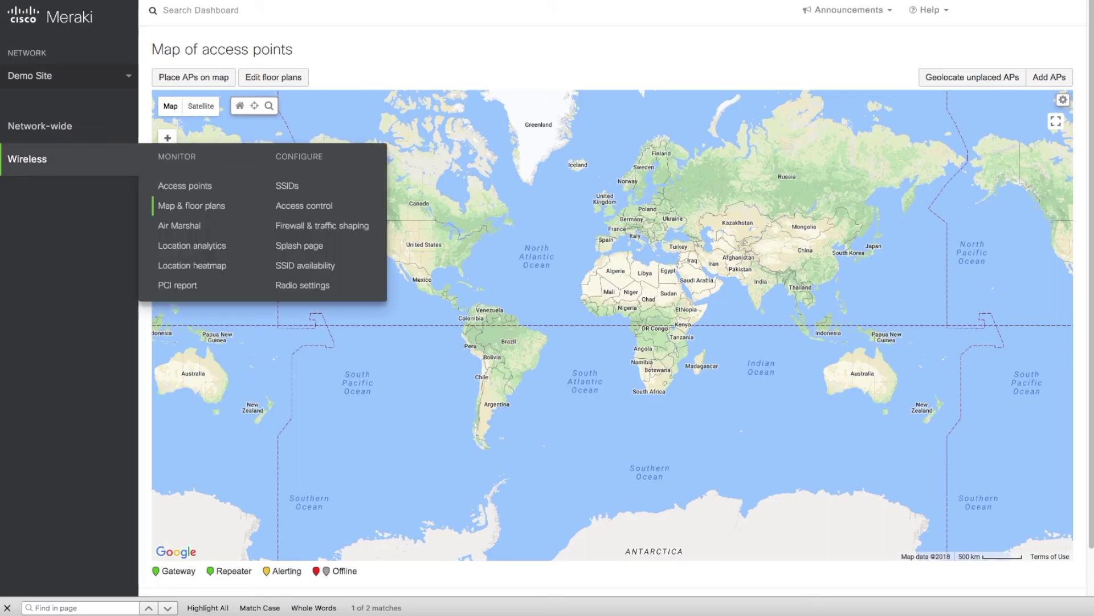
pyautogui.click(290, 188)
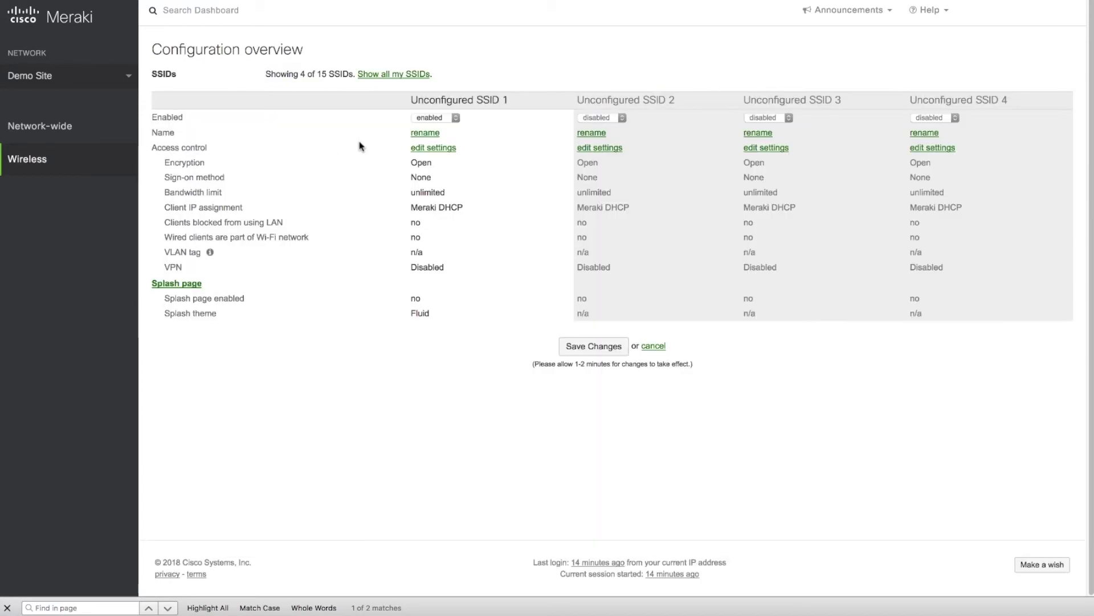
pyautogui.click(415, 136)
pyautogui.tripleClick(414, 135)
pyautogui.write('Guest Wi-Fi')
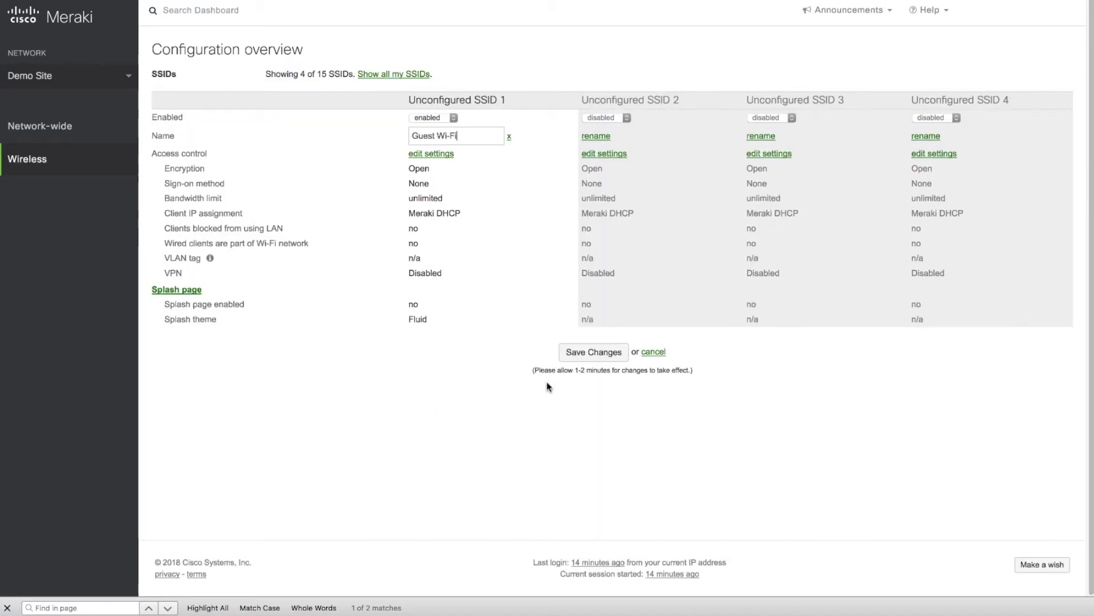
pyautogui.click(575, 355)
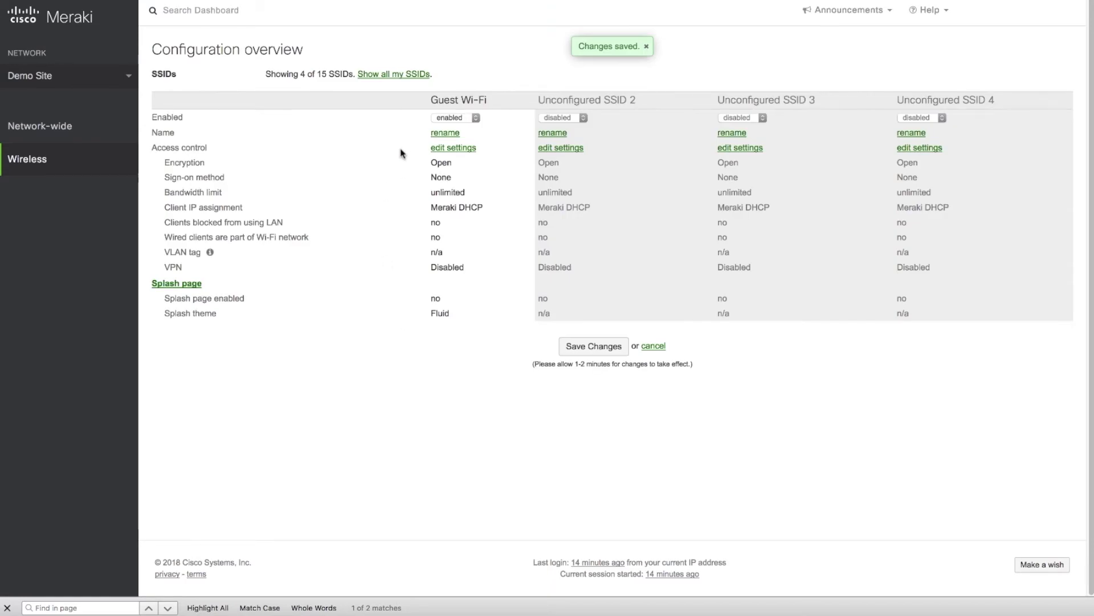
# Step: Set Guest Wi-Fi's splash page to require sign-on with third-party credentials
pyautogui.click(436, 149)
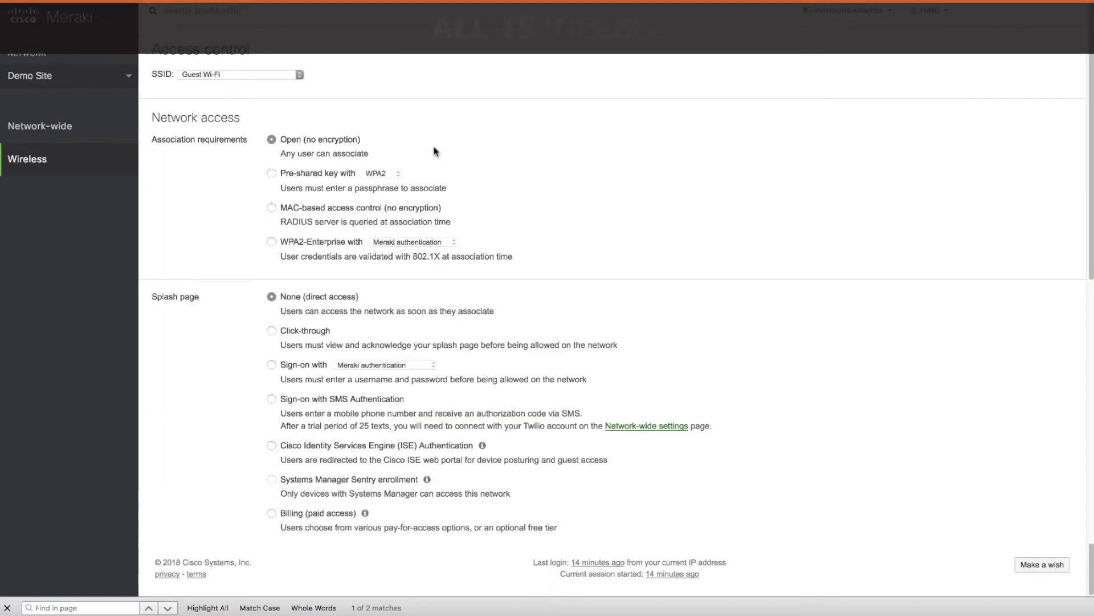
pyautogui.click(300, 76)
pyautogui.click(303, 77)
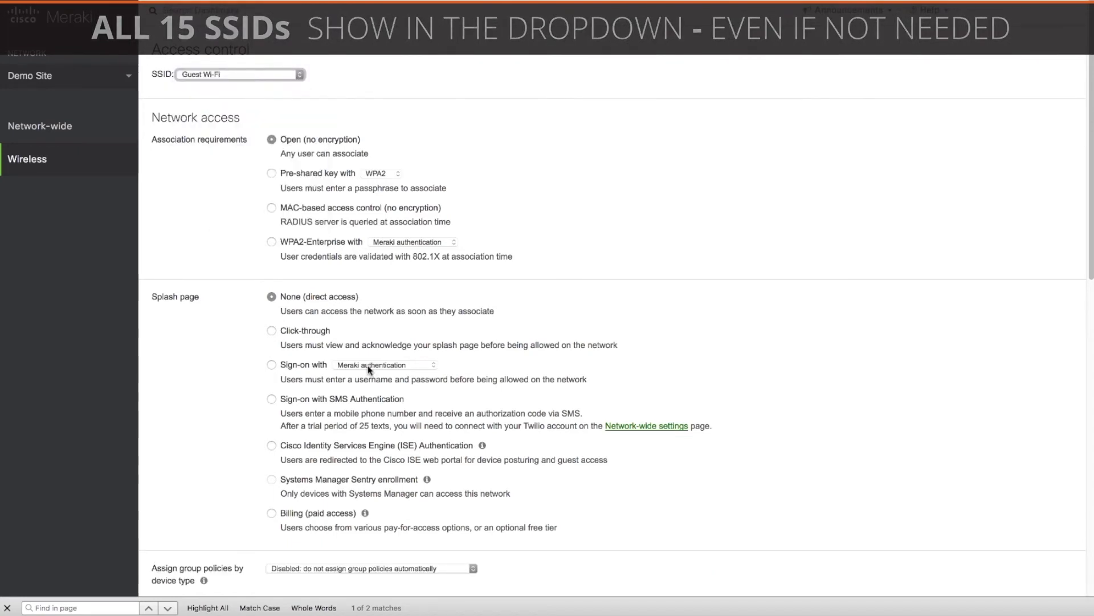
pyautogui.click(271, 365)
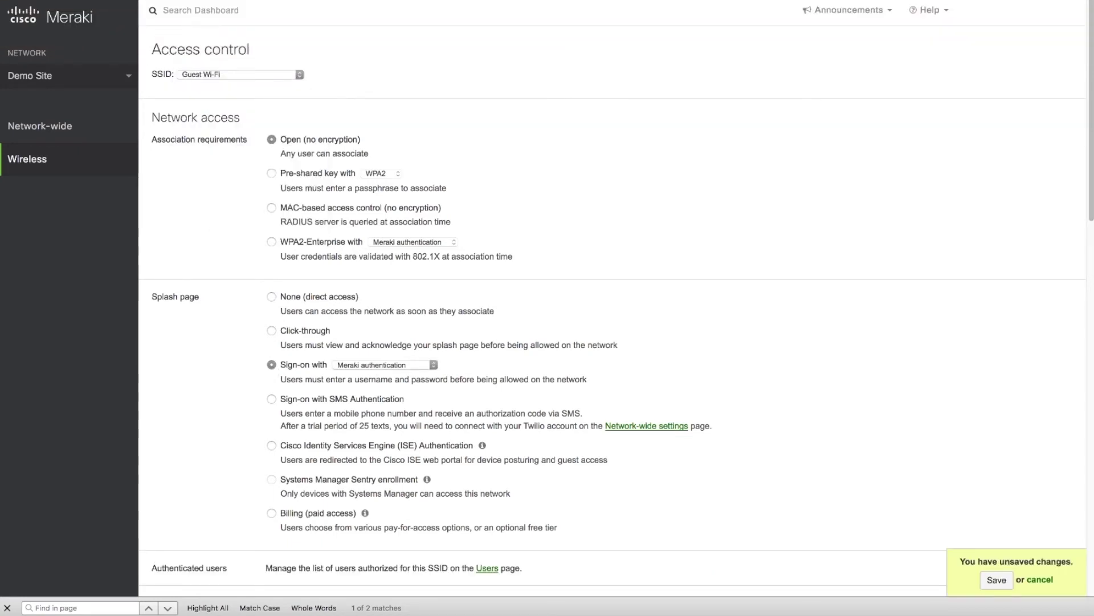
pyautogui.click(378, 364)
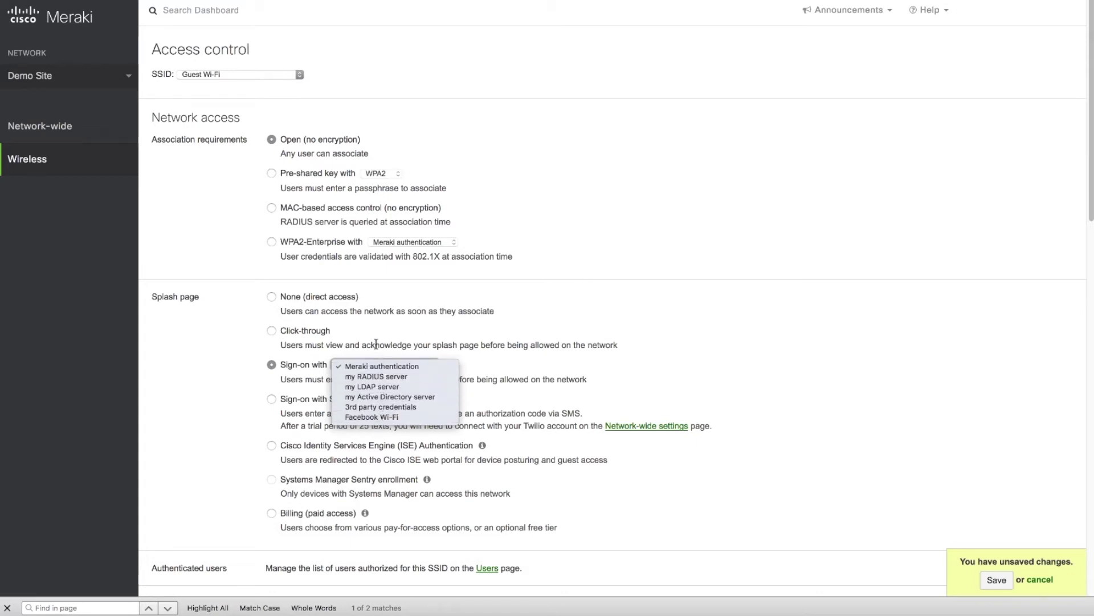
pyautogui.click(385, 407)
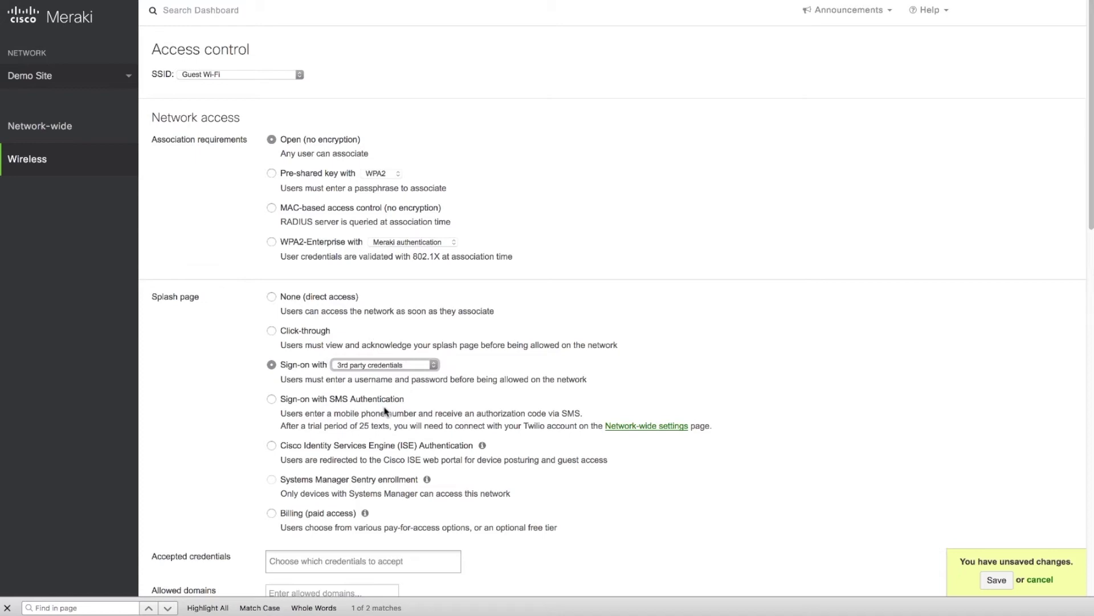
# Step: Switch the sign-on method to Facebook Wi-Fi, save, and open the Facebook settings
pyautogui.click(320, 559)
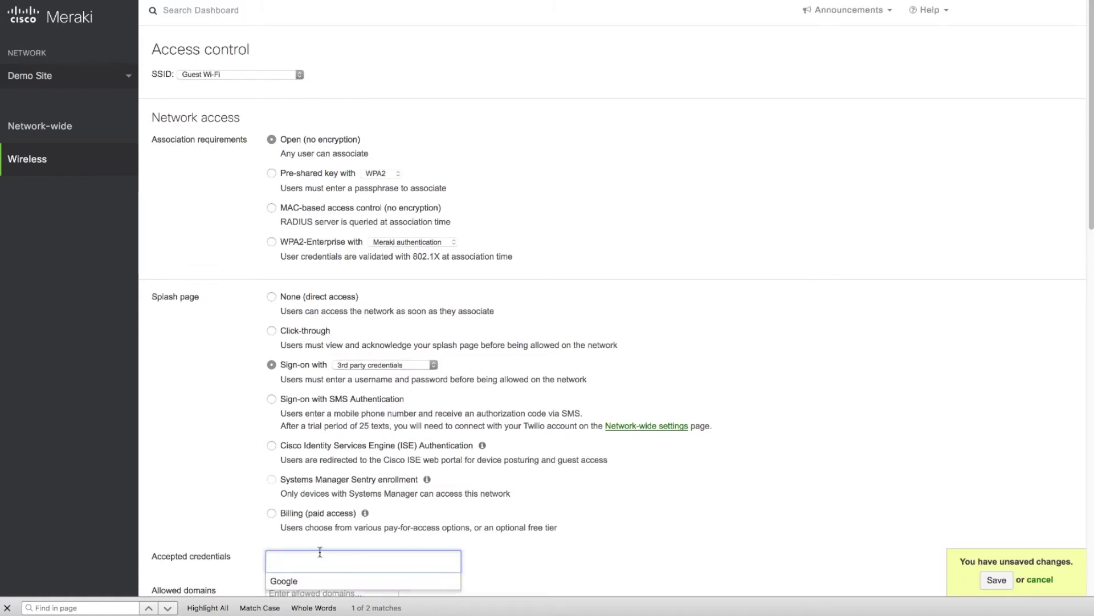
pyautogui.click(350, 368)
pyautogui.click(347, 376)
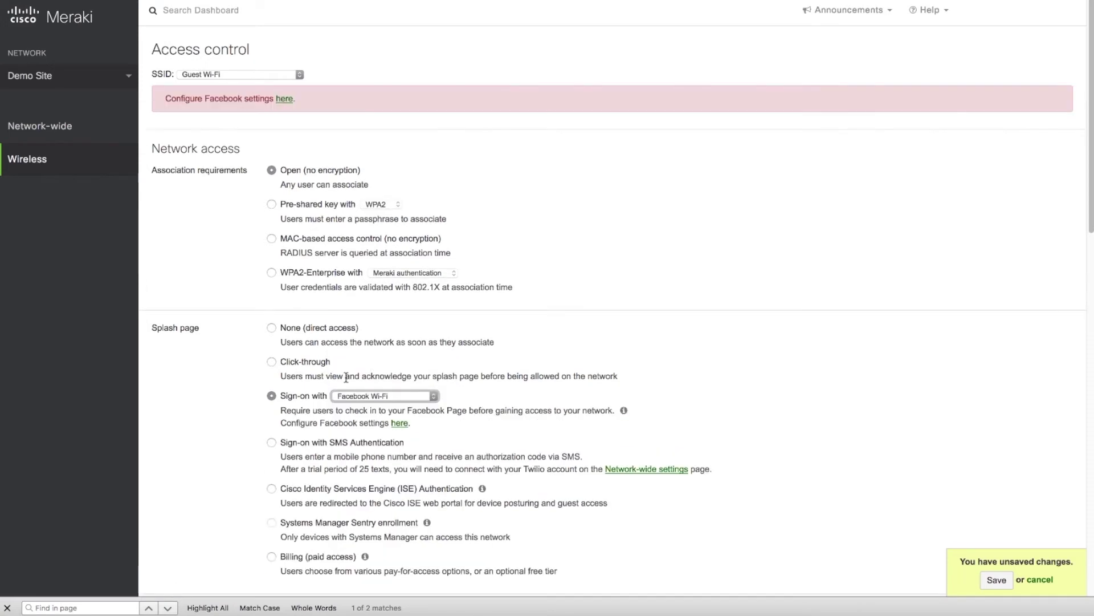
pyautogui.click(992, 580)
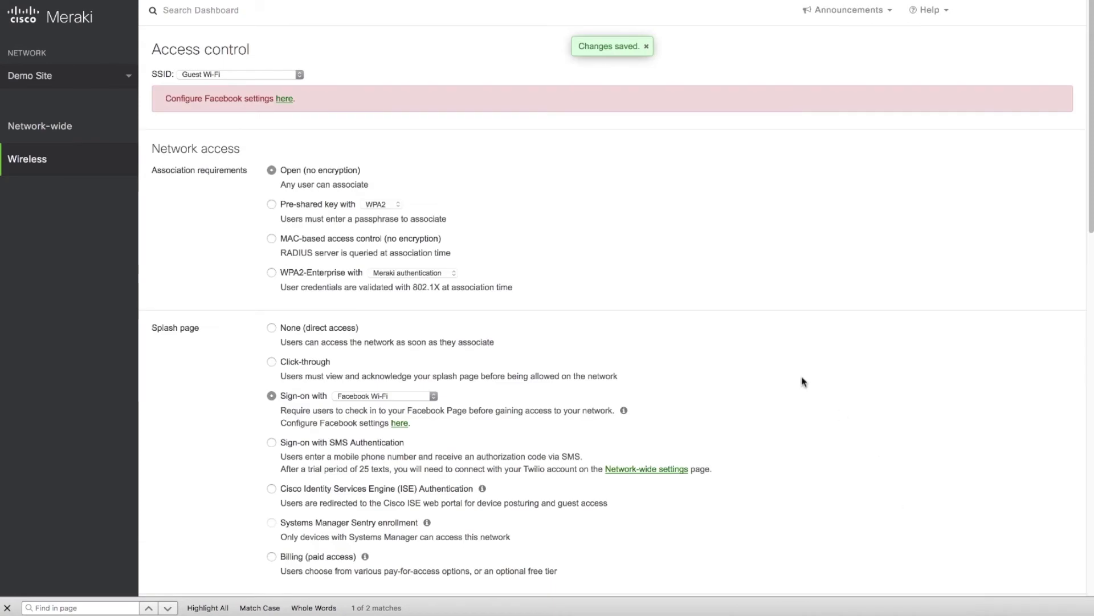
pyautogui.click(285, 99)
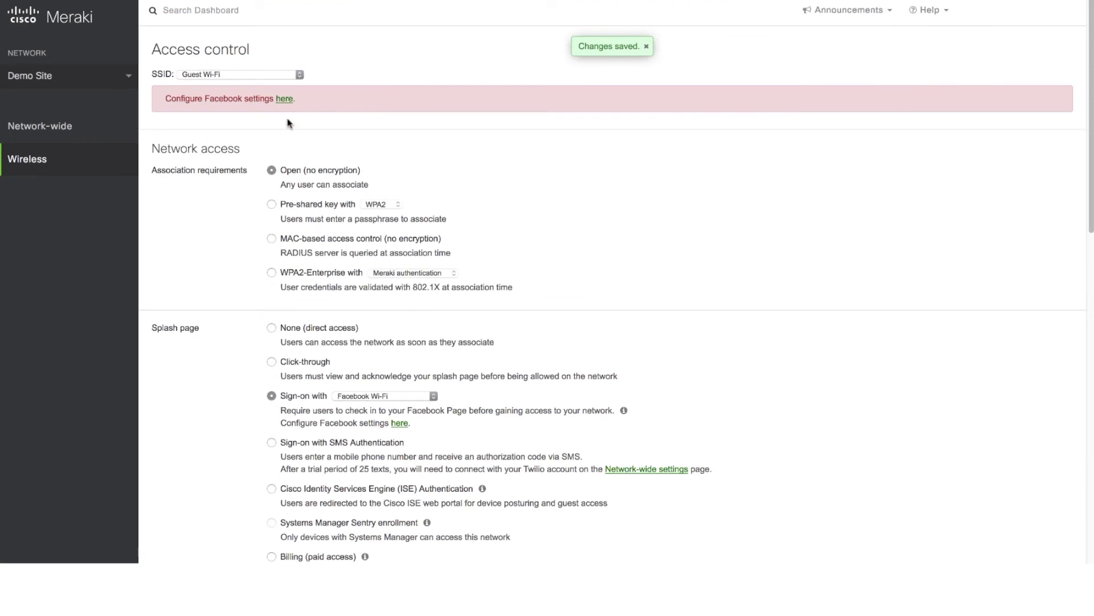
# Step: Limit each Guest Wi-Fi client to 10240 Kb/s down and 5120 Kb/s up in traffic shaping
pyautogui.moveTo(137, 129)
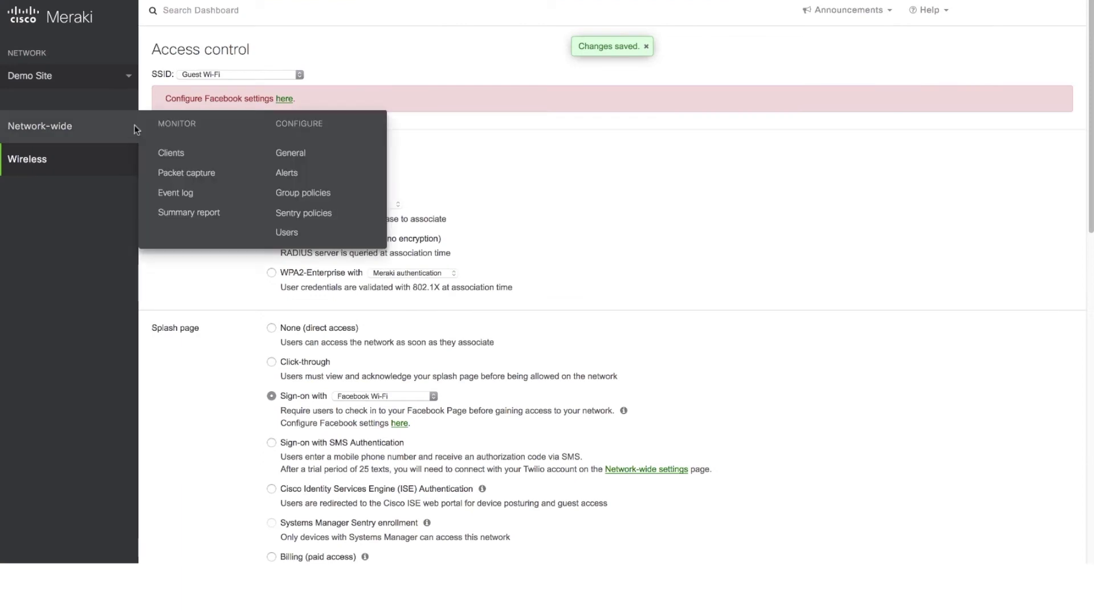
pyautogui.moveTo(116, 157)
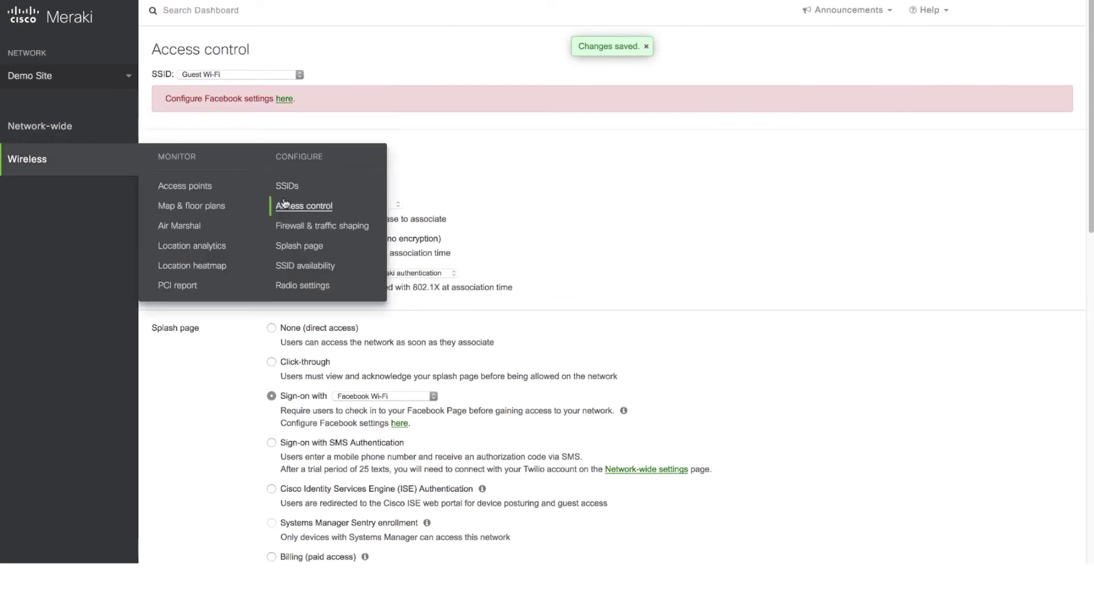
pyautogui.hotkey('ctrl', 'f')
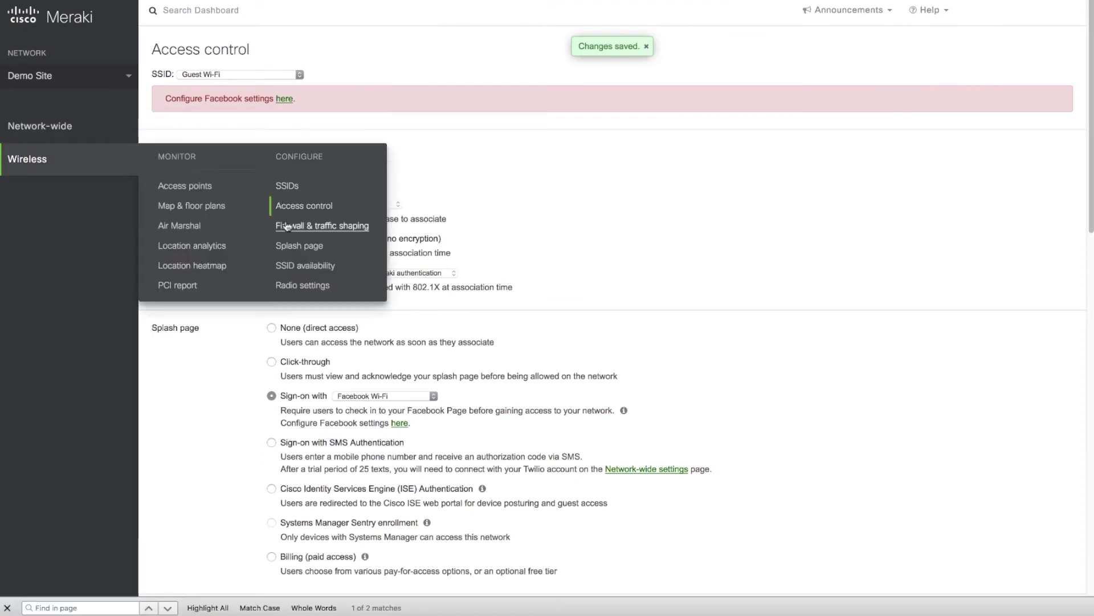
pyautogui.click(287, 226)
pyautogui.moveTo(333, 396)
pyautogui.mouseDown()
pyautogui.moveTo(276, 399)
pyautogui.moveTo(329, 398)
pyautogui.mouseUp()
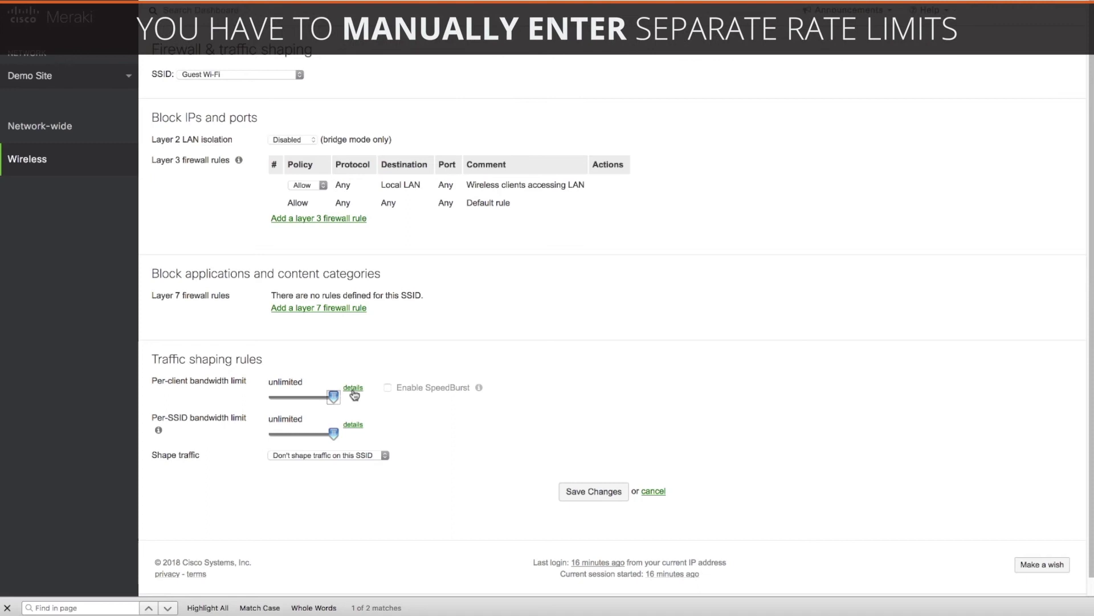
pyautogui.click(353, 388)
pyautogui.write('10240')
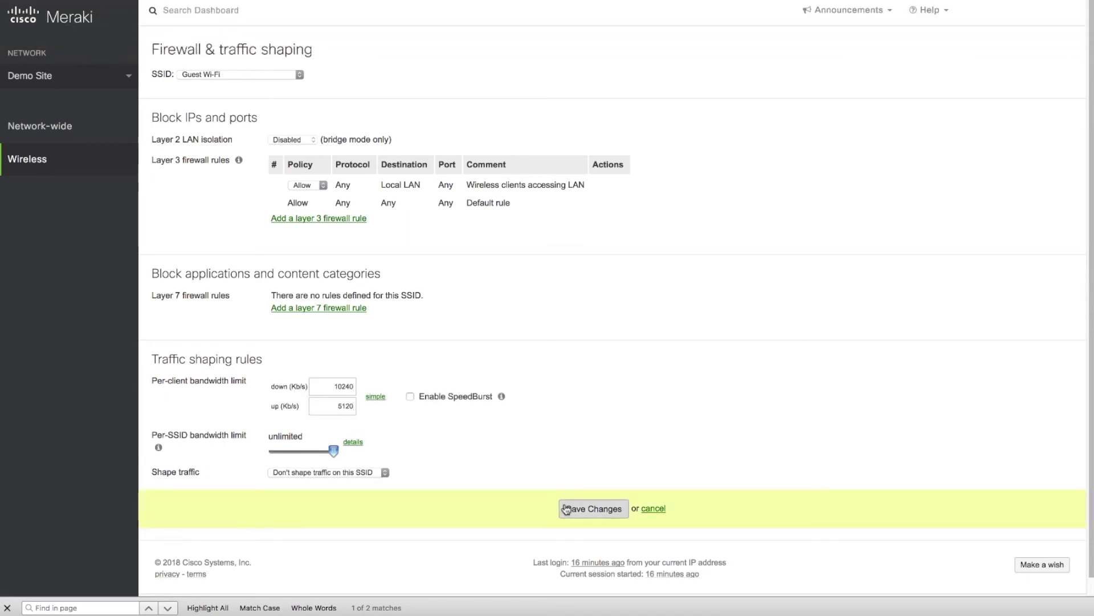
pyautogui.click(594, 508)
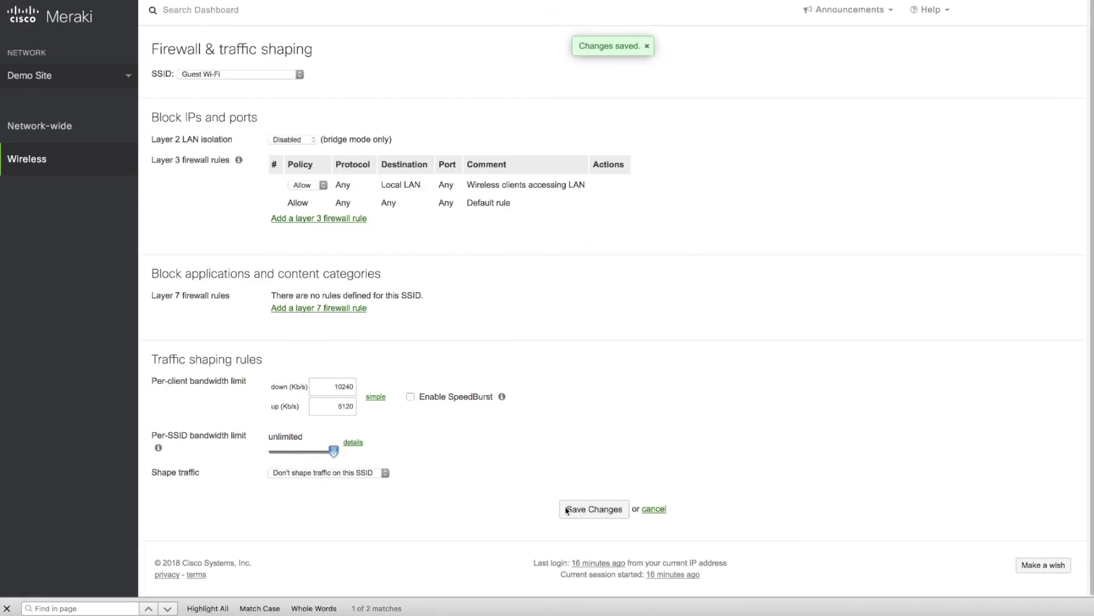
# Step: Change the first SSID's name from 'Guest Wi-Fi' to 'Facebook Wi-Fi' and save
pyautogui.moveTo(127, 162)
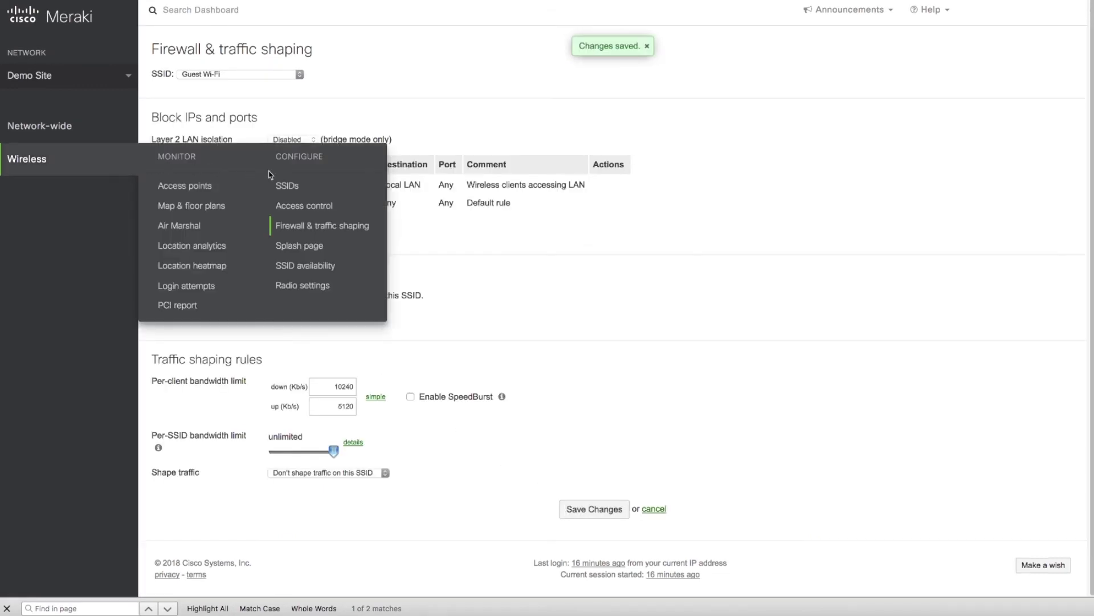
pyautogui.click(290, 186)
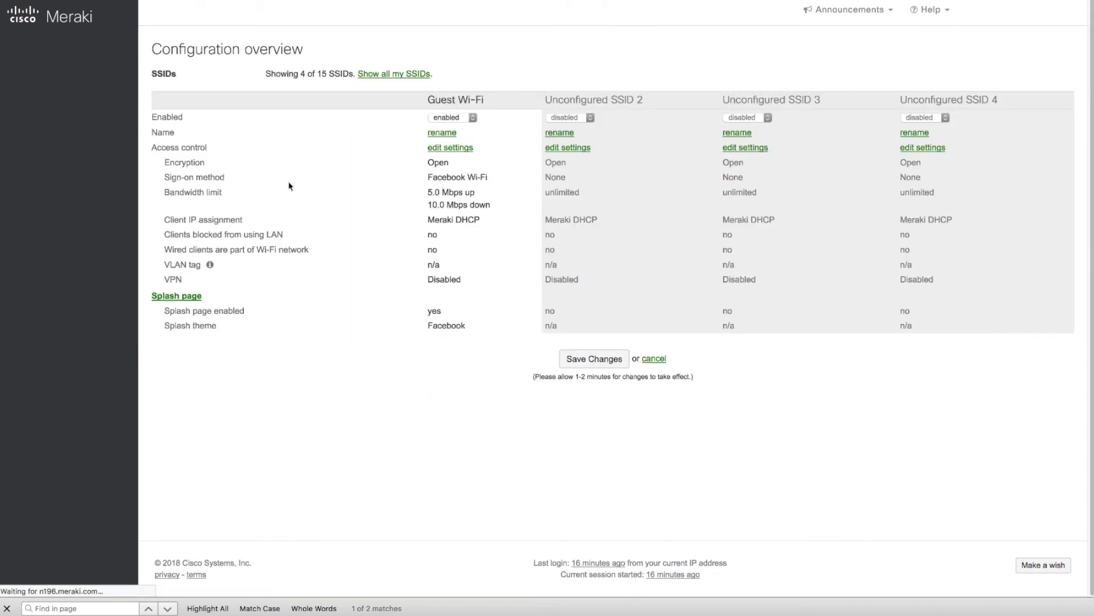
pyautogui.click(436, 132)
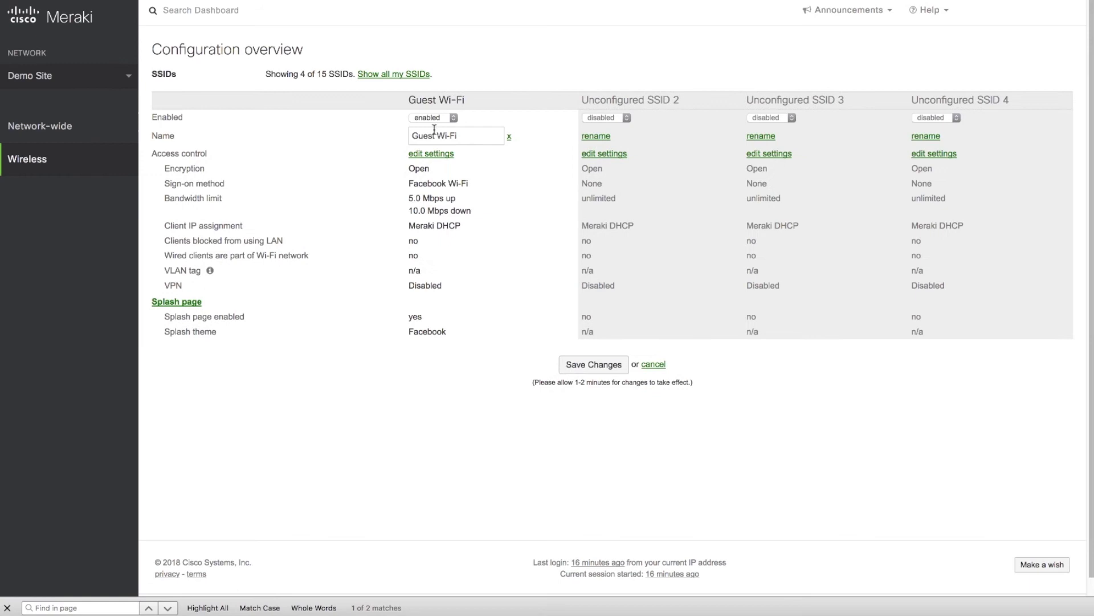
pyautogui.doubleClick(433, 135)
pyautogui.press('BackSpace')
pyautogui.write('Facebook')
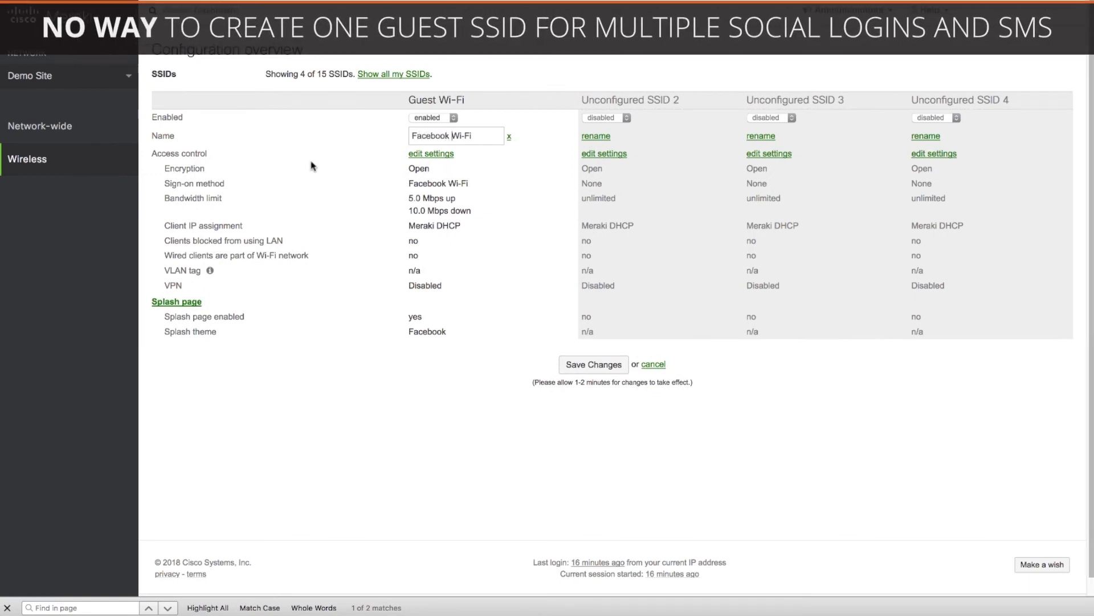
pyautogui.click(581, 368)
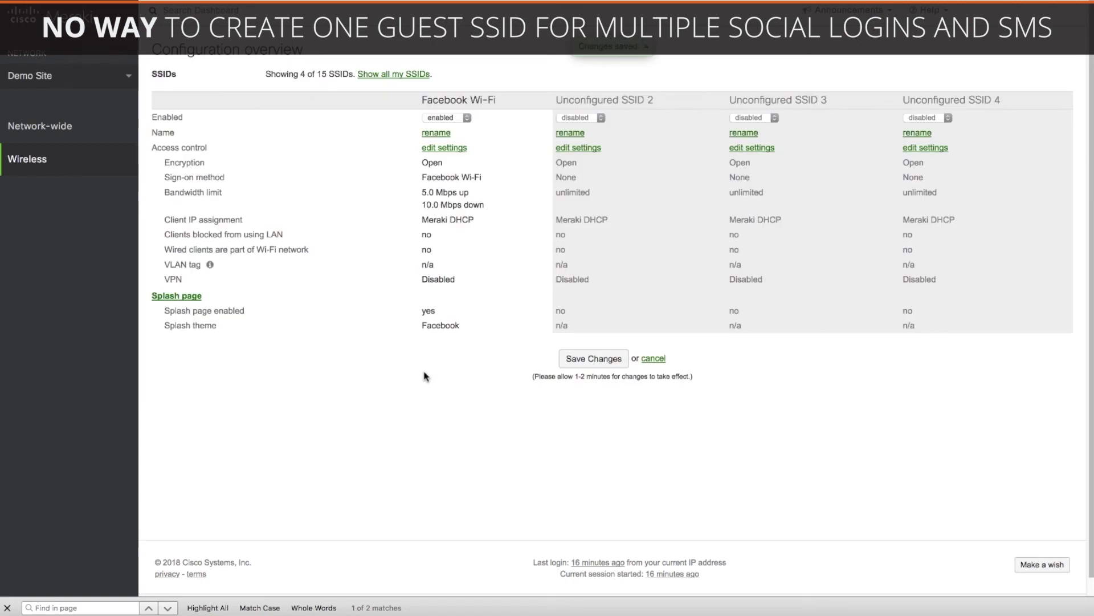